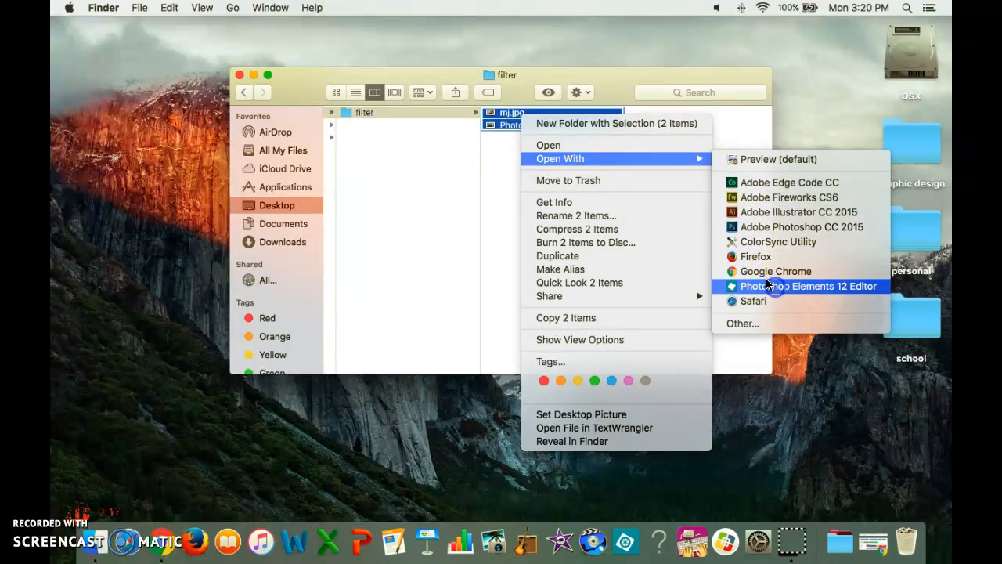
Open the two selected images in Photoshop Elements 12 Editor and enlarge the editor window to fit the screen.
{"action": "left_click", "coordinate": [767, 286]}
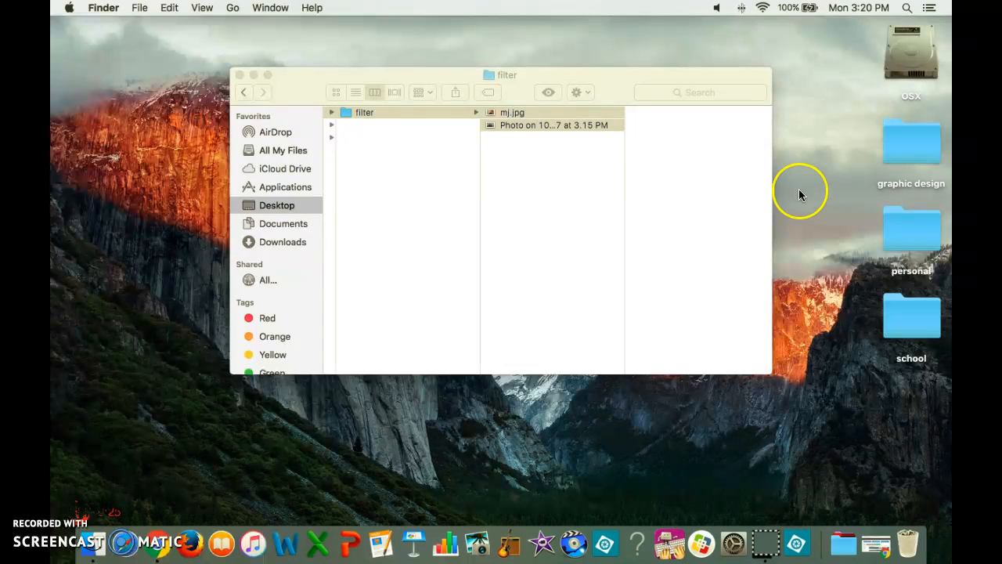
{"action": "scroll", "coordinate": [738, 360], "scroll_direction": "left", "scroll_amount": 1}
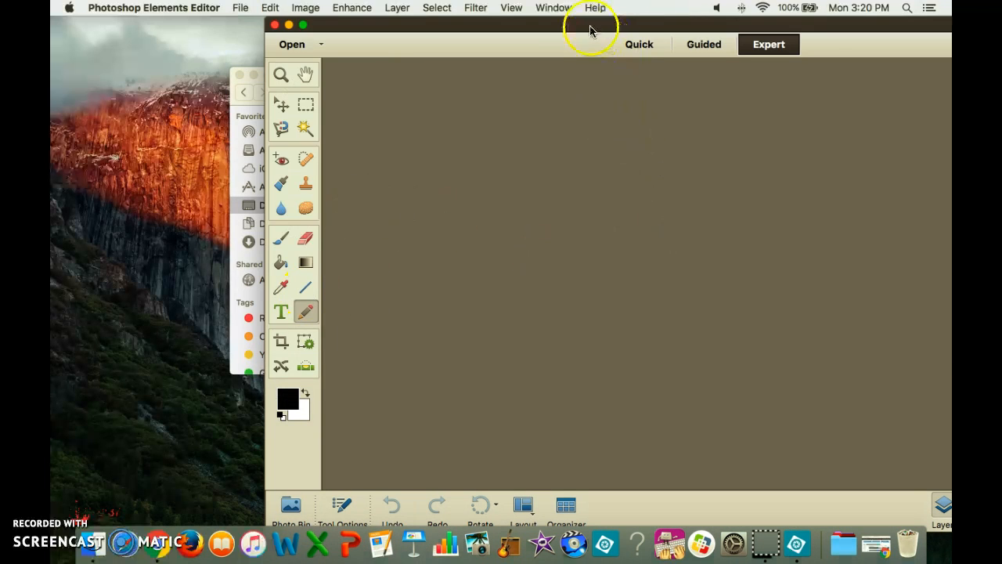
{"action": "double_click", "coordinate": [546, 25]}
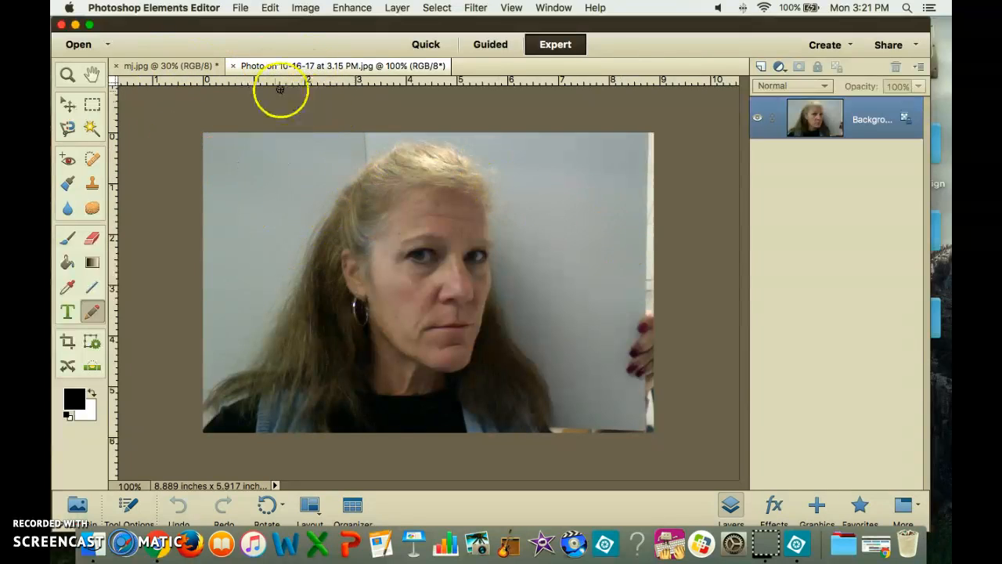
Flip the webcam portrait photo horizontally and compare its face direction with mj.jpg.
{"action": "left_click", "coordinate": [305, 9]}
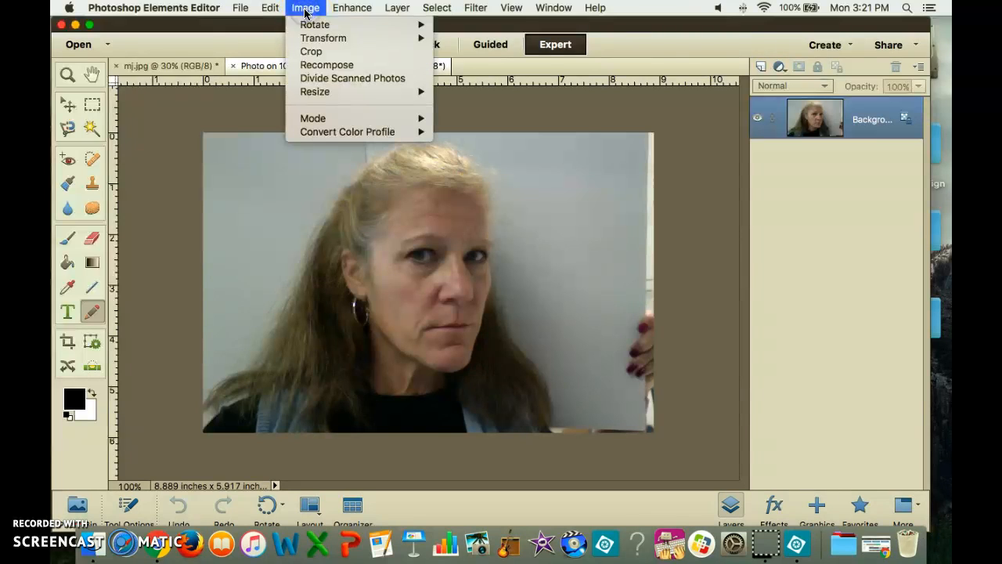
{"action": "left_click", "coordinate": [308, 25]}
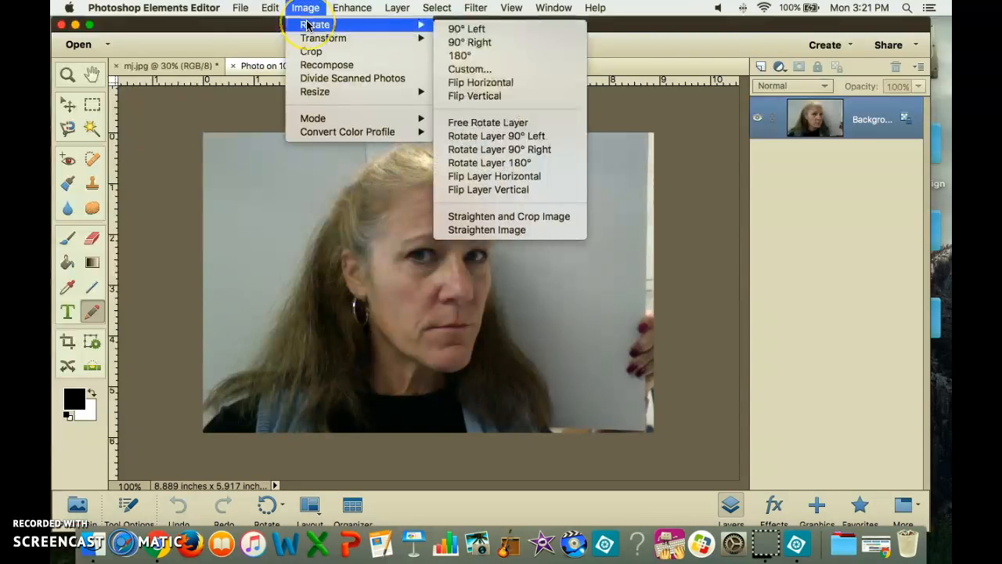
{"action": "left_click", "coordinate": [480, 82]}
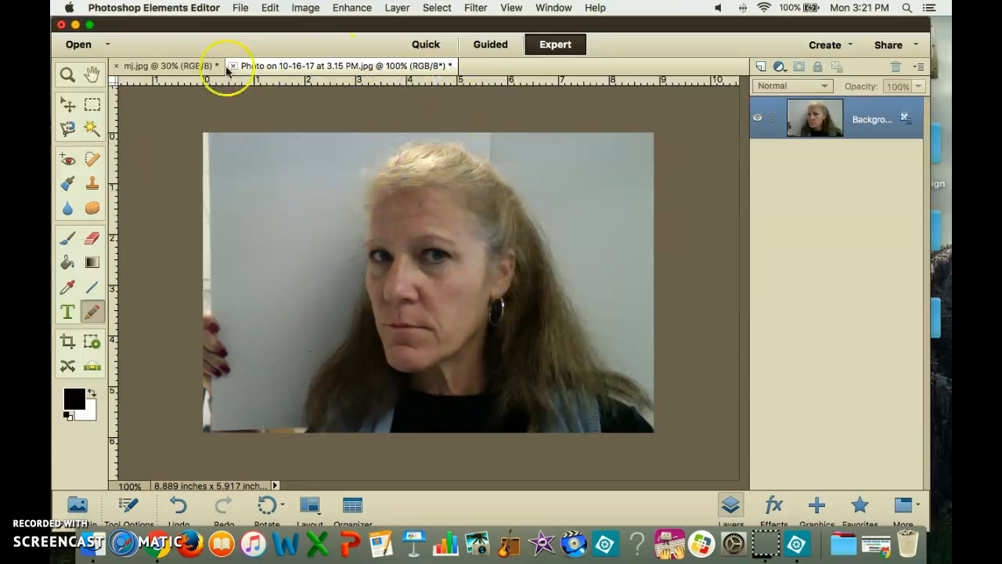
{"action": "left_click", "coordinate": [173, 65]}
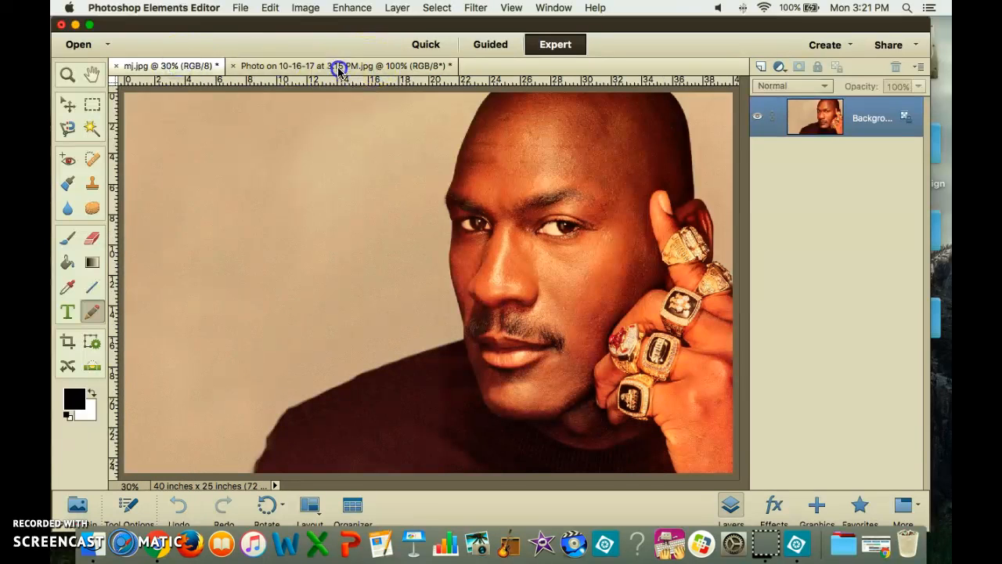
{"action": "left_click", "coordinate": [337, 69]}
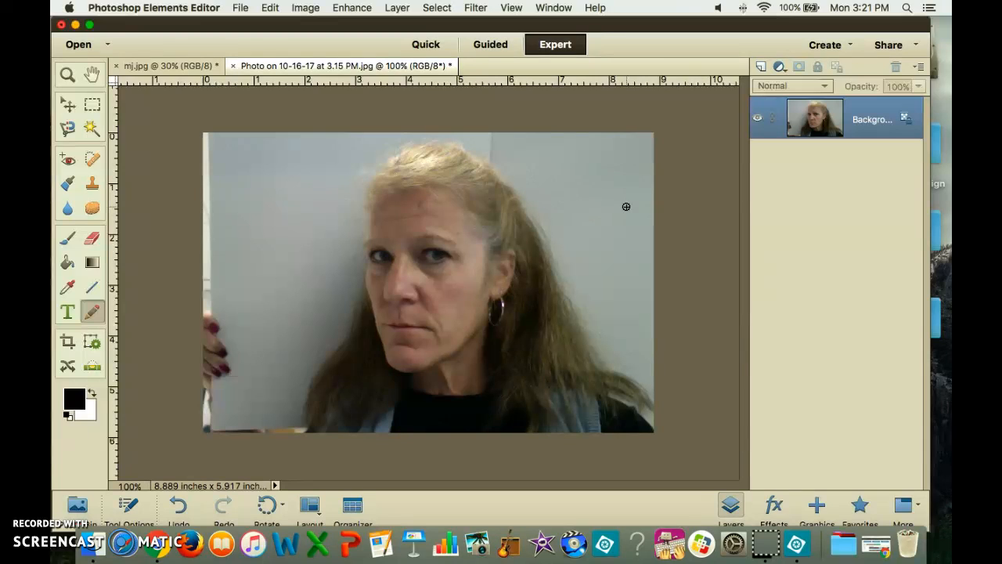
Examine the flipped portrait photo at several zoom levels.
{"action": "key", "text": "super+minus"}
{"action": "key", "text": "super+minus"}
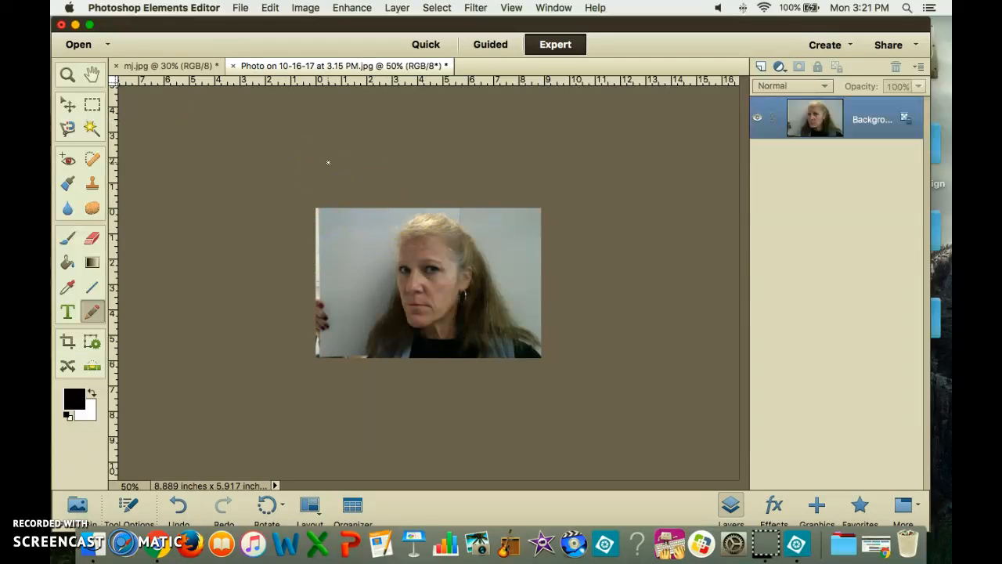
{"action": "key", "text": "super+equal"}
{"action": "key", "text": "super+equal"}
{"action": "key", "text": "super+equal"}
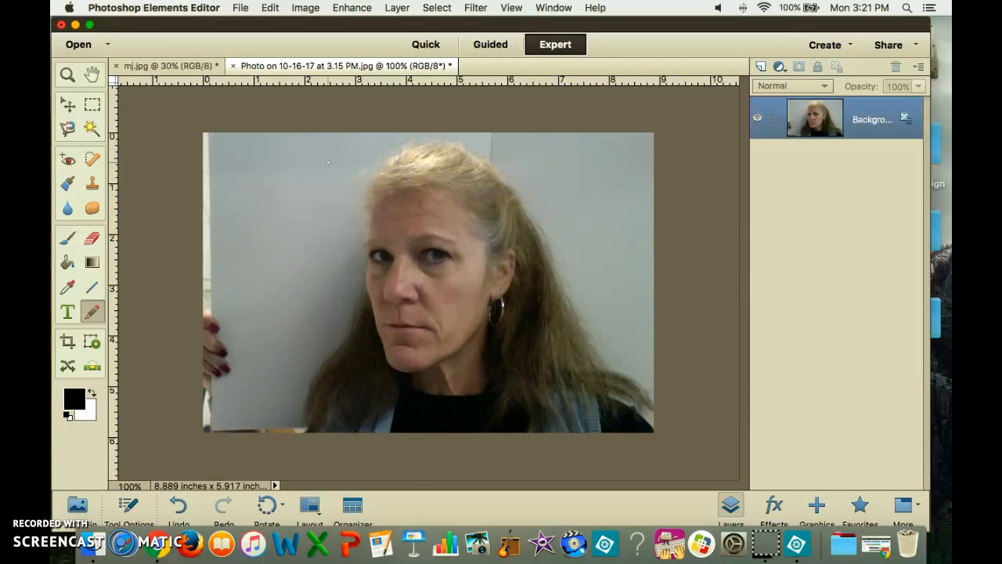
{"action": "key", "text": "super+minus"}
{"action": "key", "text": "super+minus"}
{"action": "key", "text": "super+minus"}
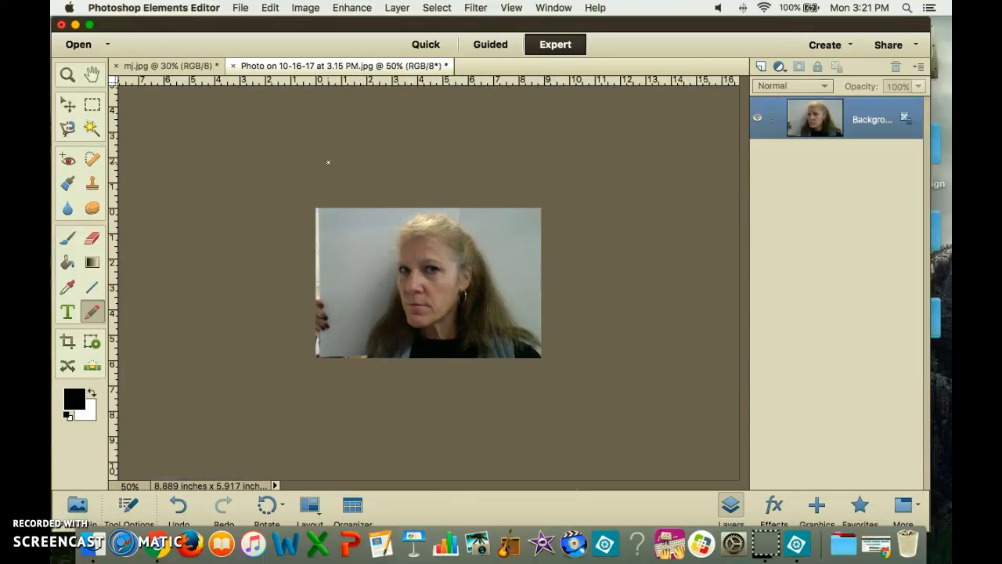
{"action": "key", "text": "super+minus"}
{"action": "key", "text": "super+equal"}
{"action": "key", "text": "super+equal"}
{"action": "key", "text": "super+minus"}
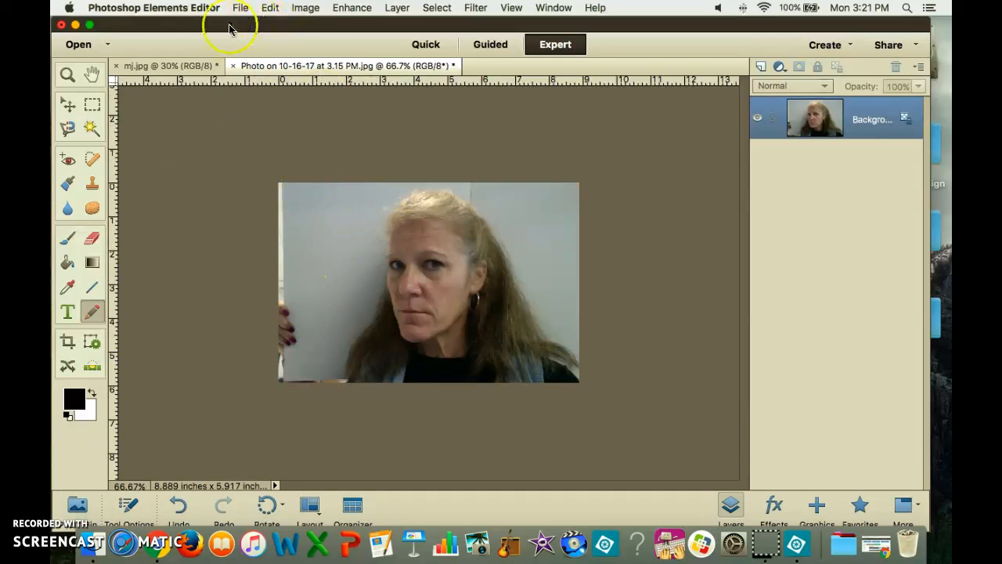
Switch to mj.jpg and show the open files in the Photo Bin.
{"action": "left_click", "coordinate": [146, 65]}
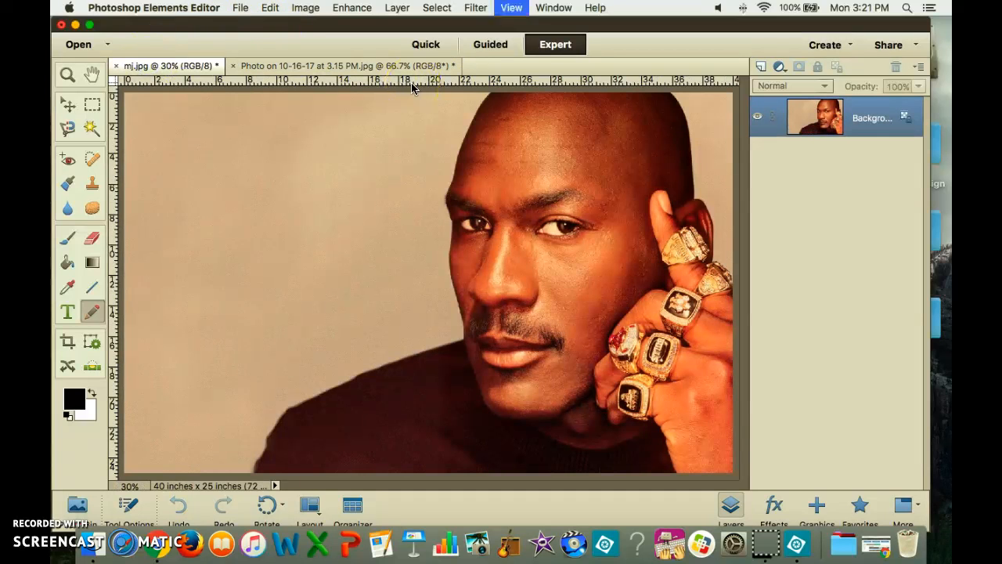
{"action": "key", "text": "super+minus"}
{"action": "key", "text": "super+minus"}
{"action": "key", "text": "super+minus"}
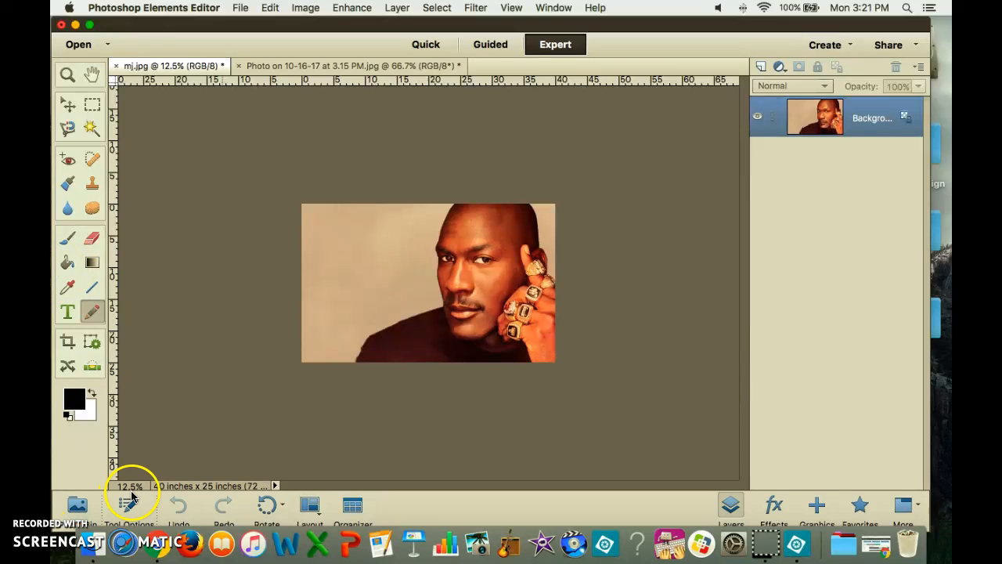
{"action": "left_click_drag", "start_coordinate": [368, 25], "coordinate": [397, 24]}
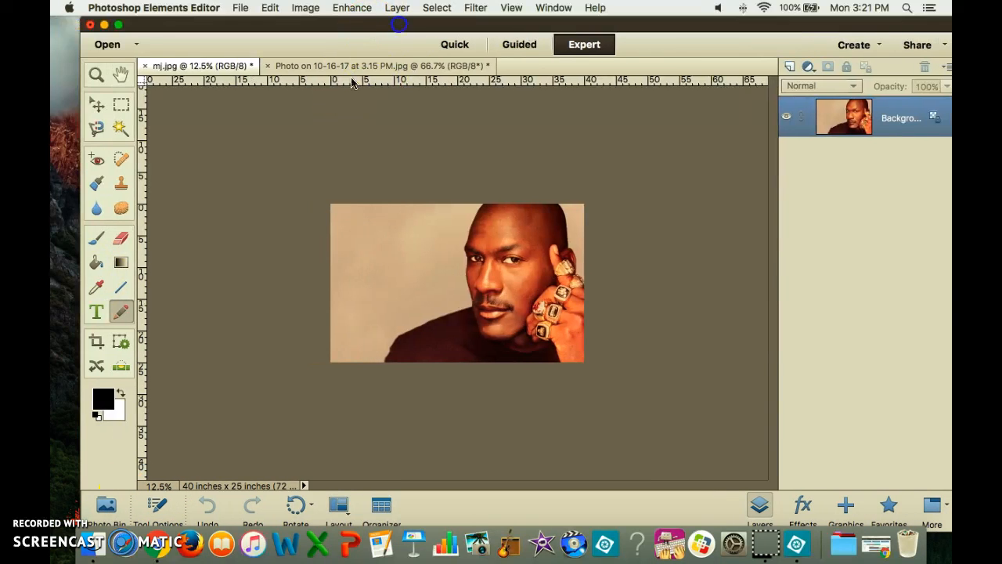
{"action": "left_click", "coordinate": [116, 507]}
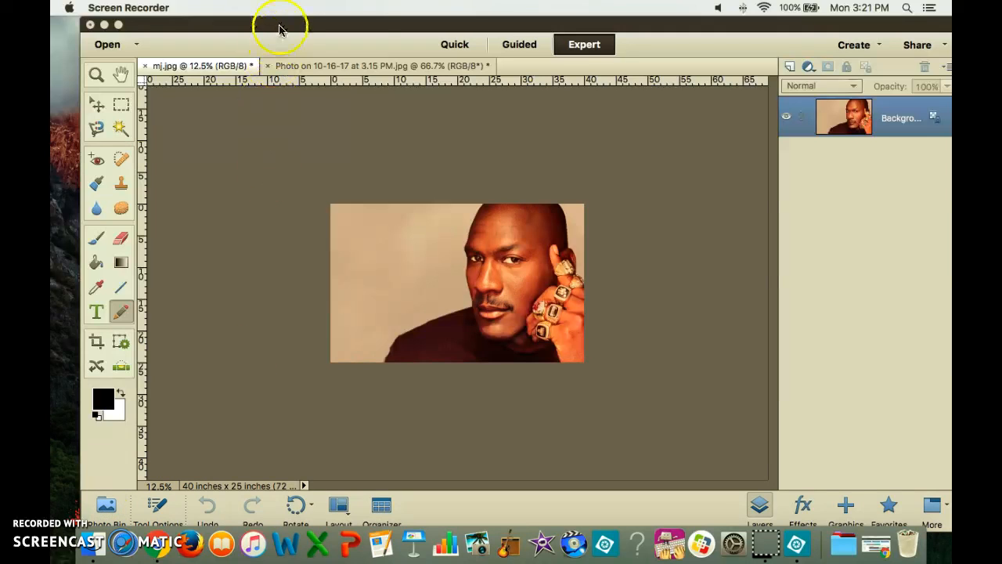
{"action": "left_click", "coordinate": [384, 25]}
{"action": "left_click_drag", "start_coordinate": [349, 25], "coordinate": [397, 26]}
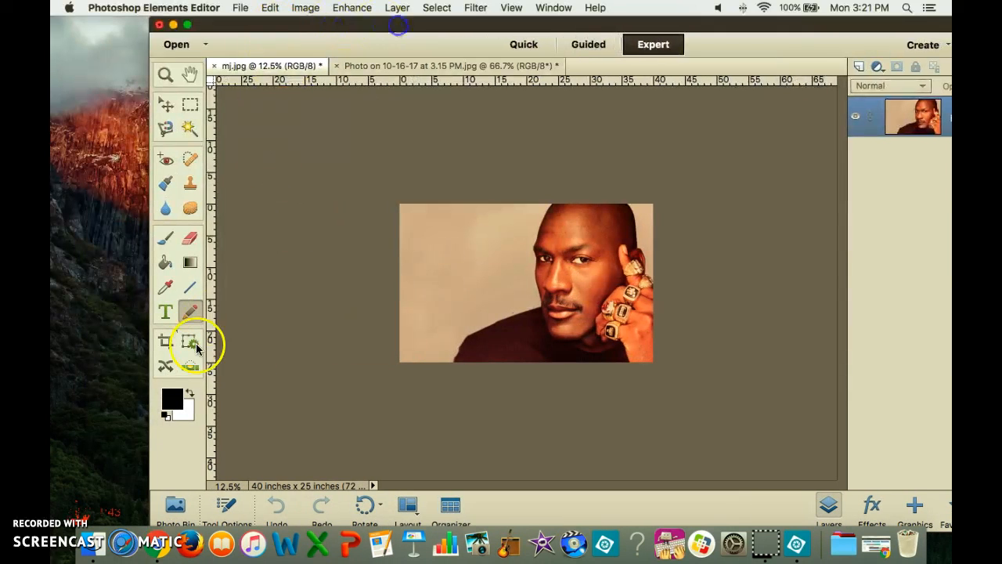
{"action": "left_click", "coordinate": [168, 511]}
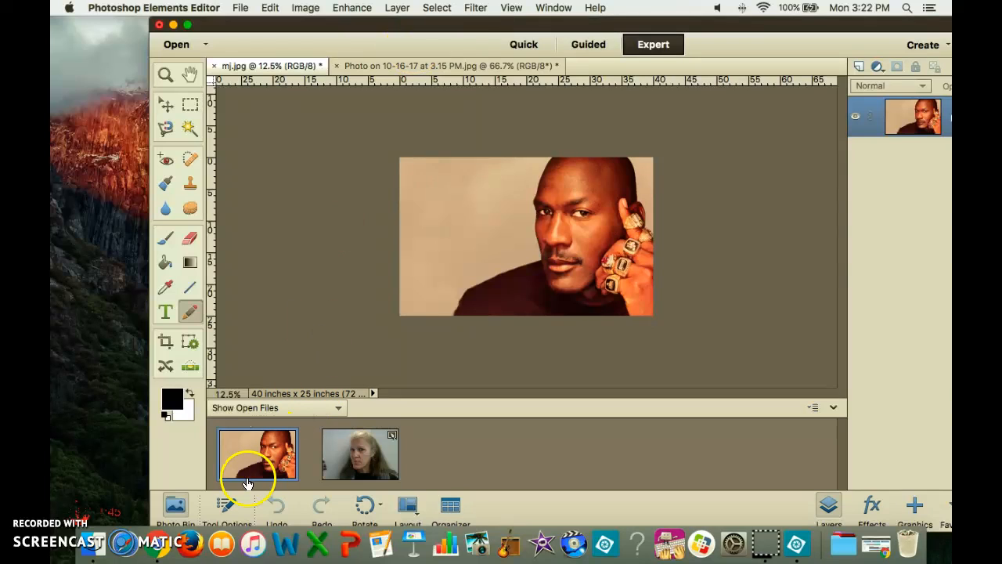
Add the portrait photo from the Photo Bin to mj.jpg as a new layer and restore the full-size window.
{"action": "mouse_move", "coordinate": [358, 454]}
{"action": "left_mouse_down"}
{"action": "mouse_move", "coordinate": [493, 255]}
{"action": "mouse_move", "coordinate": [361, 456]}
{"action": "left_mouse_up"}
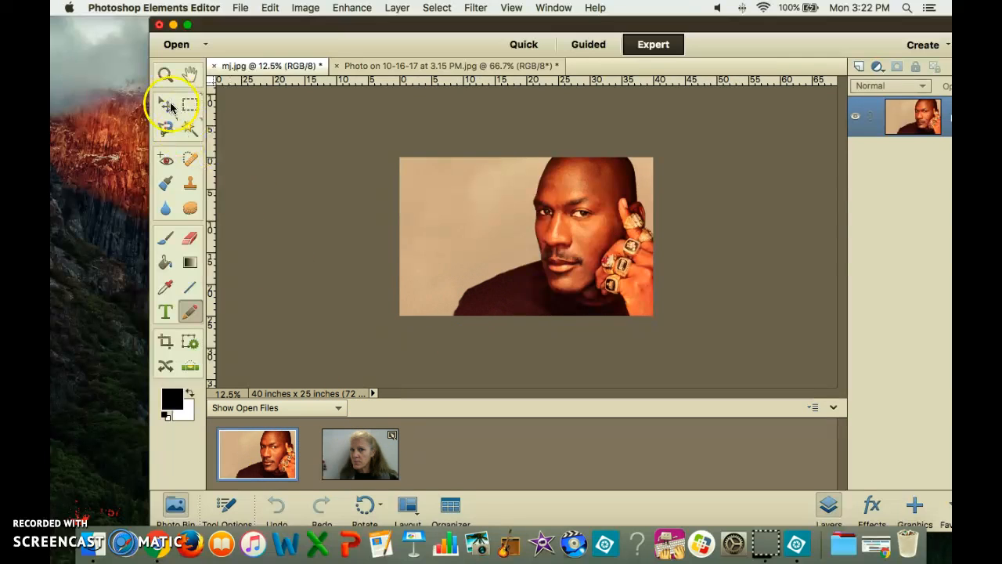
{"action": "left_click_drag", "start_coordinate": [354, 448], "coordinate": [523, 283]}
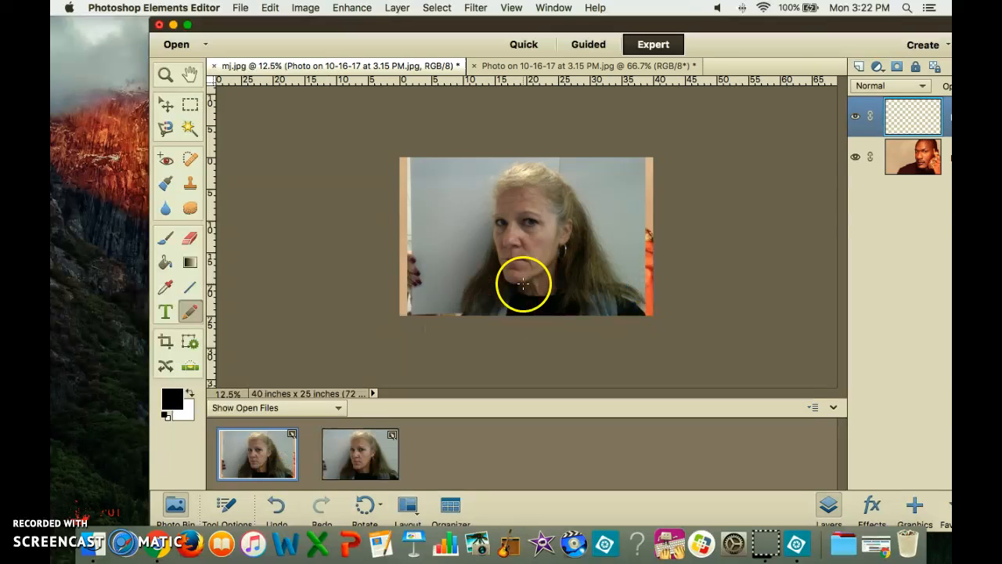
{"action": "double_click", "coordinate": [658, 23]}
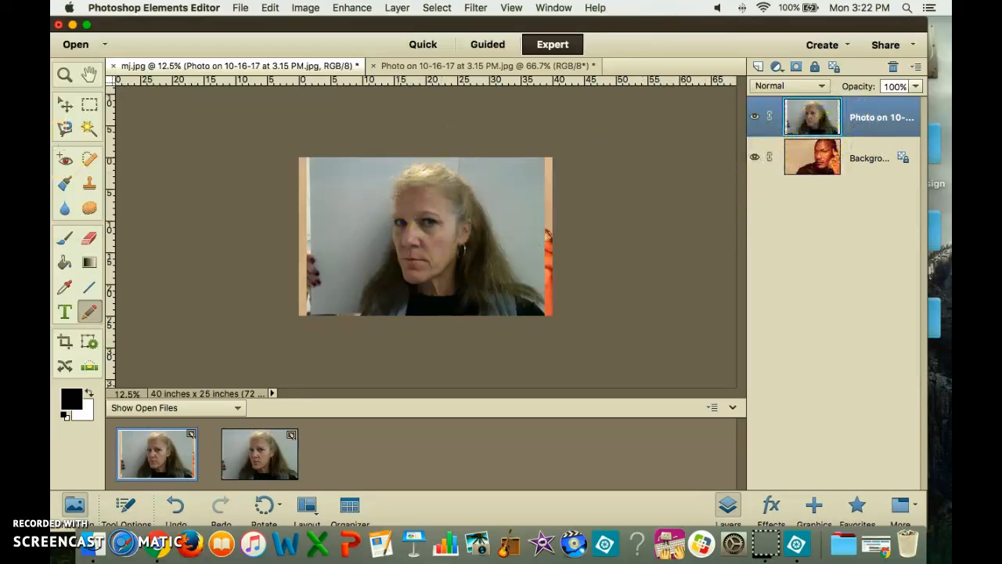
Move the portrait layer with the Move tool so its face lies over the man's face in mj.jpg.
{"action": "left_click", "coordinate": [65, 104]}
{"action": "left_click_drag", "start_coordinate": [402, 230], "coordinate": [387, 266]}
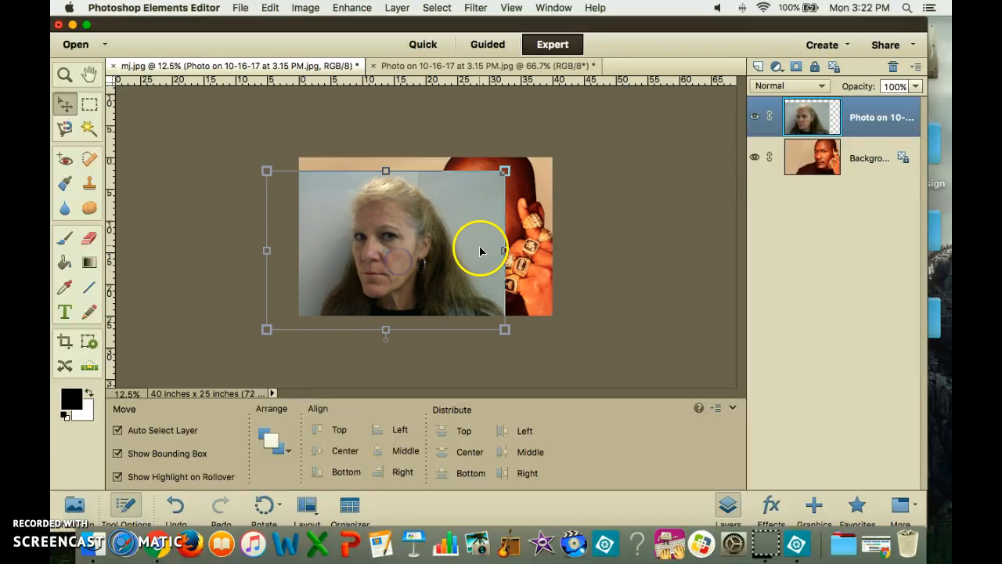
{"action": "left_click_drag", "start_coordinate": [480, 241], "coordinate": [469, 213]}
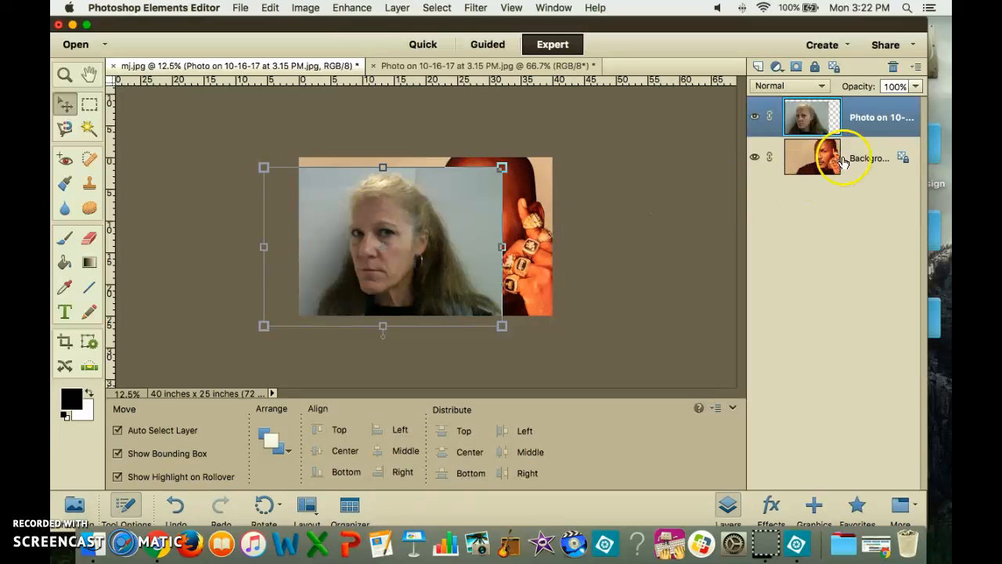
{"action": "left_click_drag", "start_coordinate": [463, 217], "coordinate": [543, 219]}
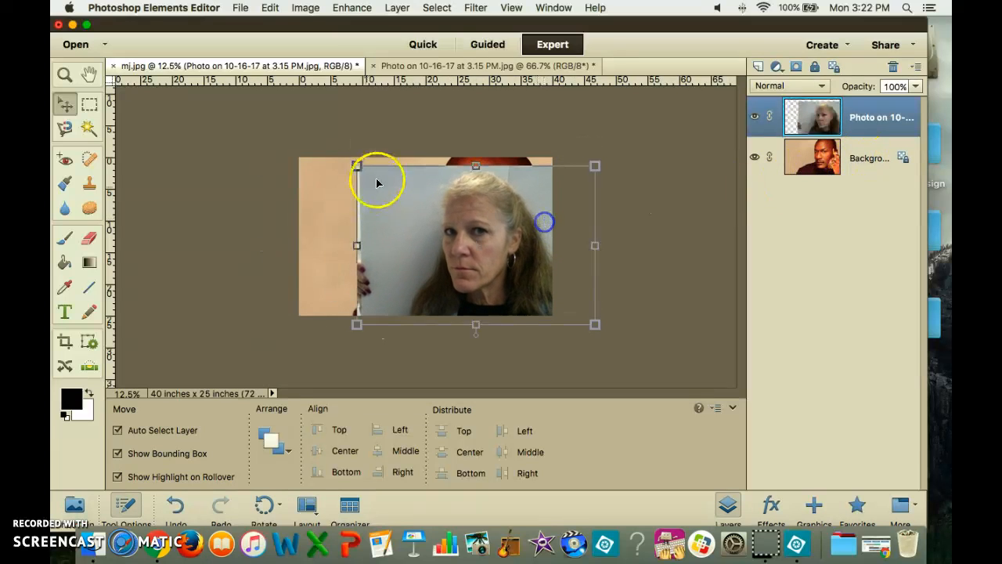
Enlarge the portrait layer proportionally to match the size of the man's face and reposition it over him.
{"action": "left_click_drag", "start_coordinate": [358, 162], "coordinate": [245, 92]}
{"action": "left_click_drag", "start_coordinate": [460, 224], "coordinate": [510, 260]}
{"action": "left_click", "coordinate": [595, 355]}
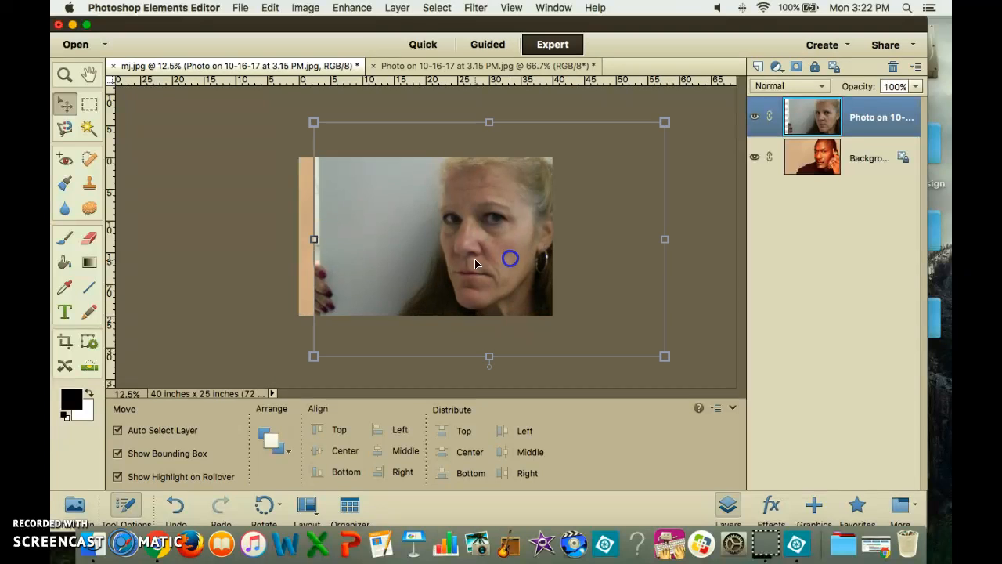
{"action": "left_click_drag", "start_coordinate": [486, 224], "coordinate": [462, 233]}
Lower the portrait layer's opacity to 63%.
{"action": "left_click", "coordinate": [918, 88]}
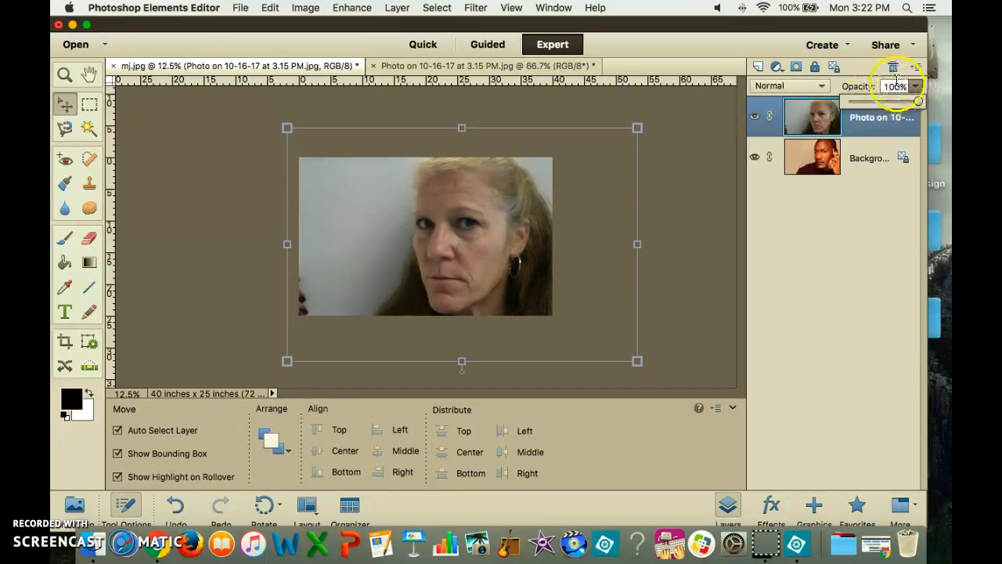
{"action": "left_click", "coordinate": [916, 89]}
{"action": "left_click", "coordinate": [916, 89]}
{"action": "left_click_drag", "start_coordinate": [914, 104], "coordinate": [897, 104]}
{"action": "left_click", "coordinate": [666, 201]}
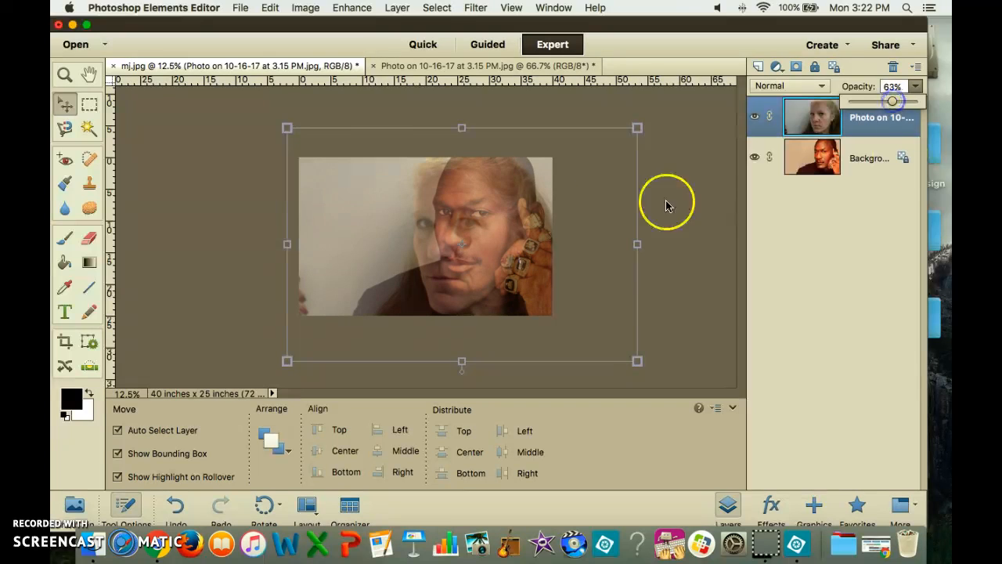
Scale the portrait layer to about 90% and align its eyes, nose and mouth with the man's face beneath.
{"action": "left_click_drag", "start_coordinate": [509, 212], "coordinate": [517, 204]}
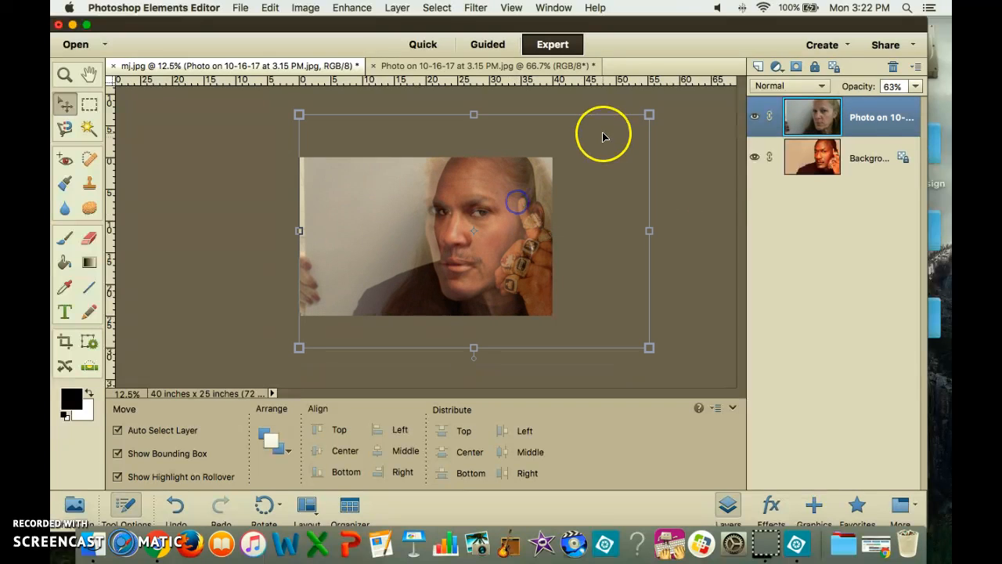
{"action": "left_click_drag", "start_coordinate": [650, 114], "coordinate": [609, 129]}
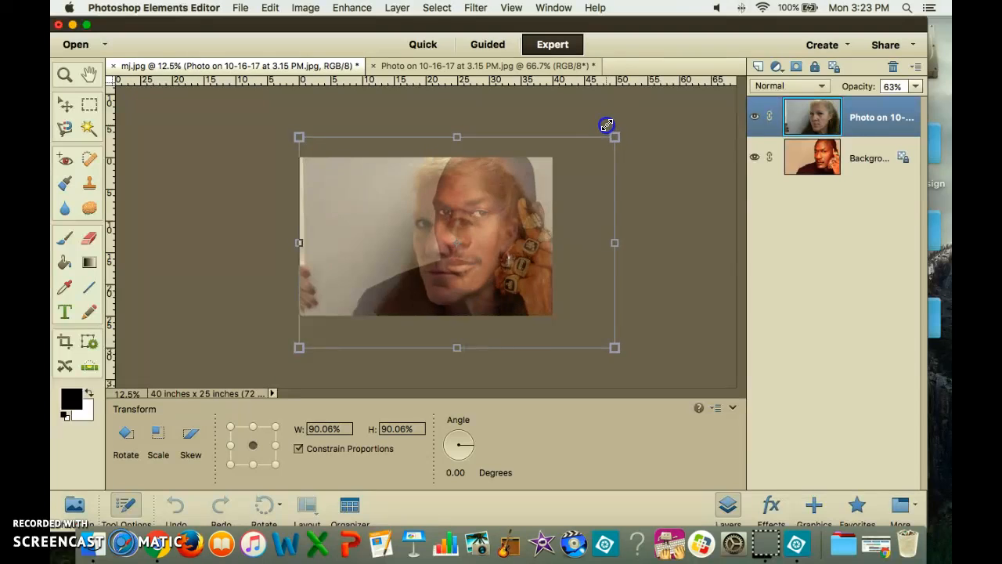
{"action": "left_click_drag", "start_coordinate": [506, 202], "coordinate": [527, 196]}
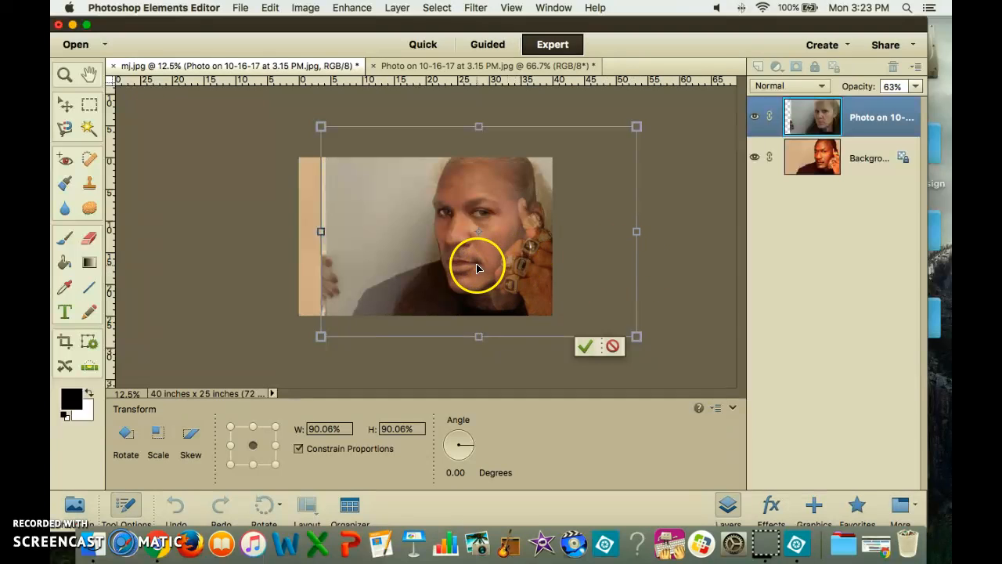
{"action": "left_click_drag", "start_coordinate": [455, 238], "coordinate": [480, 244]}
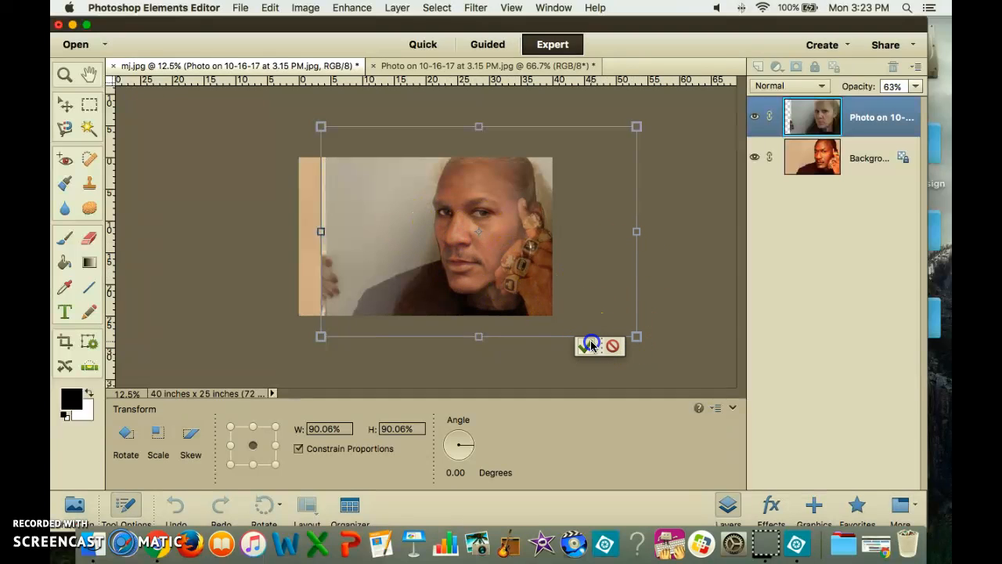
{"action": "left_click", "coordinate": [64, 100]}
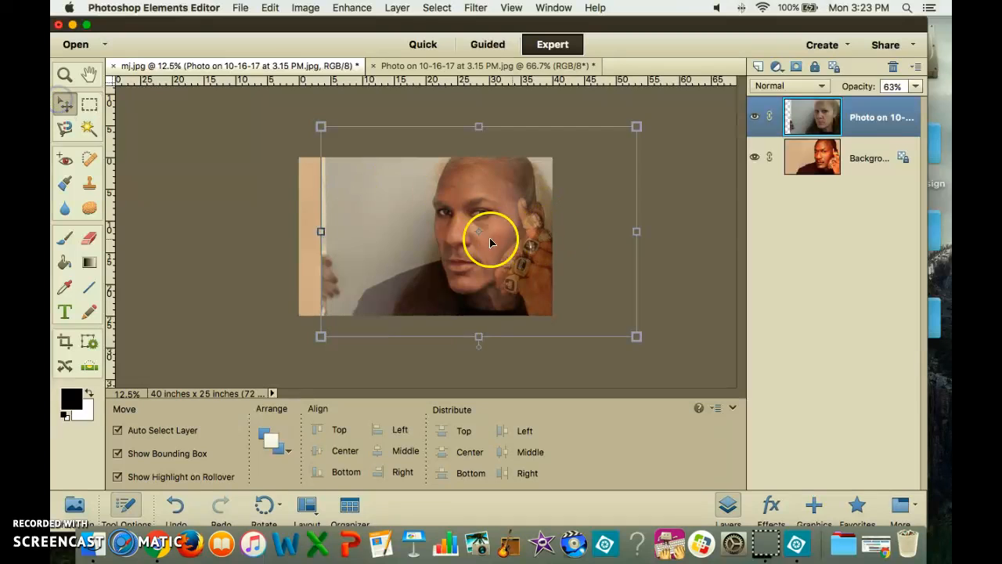
Examine up close how the mouth and chin of the two overlaid faces line up.
{"action": "left_click", "coordinate": [64, 75]}
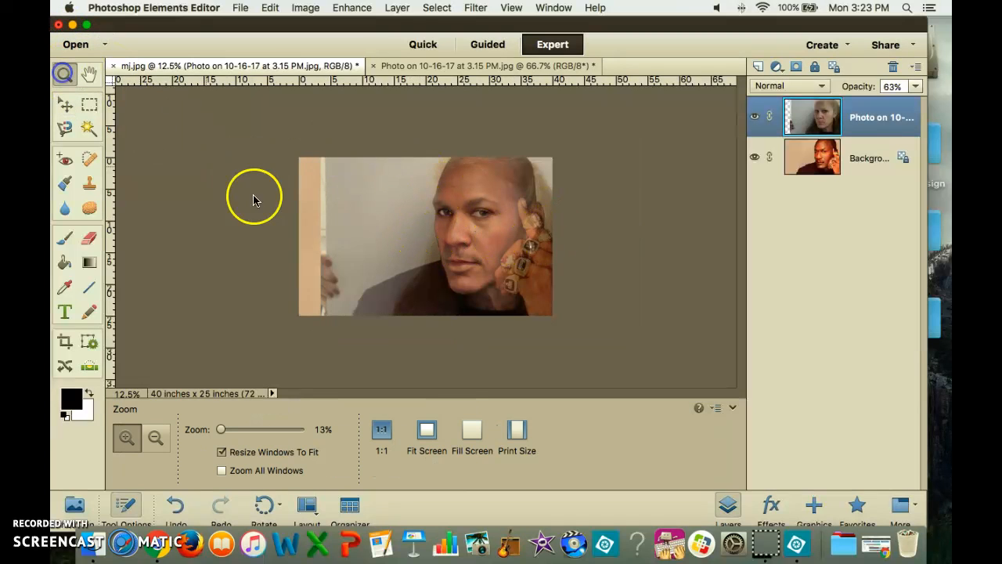
{"action": "left_click_drag", "start_coordinate": [540, 322], "coordinate": [539, 321]}
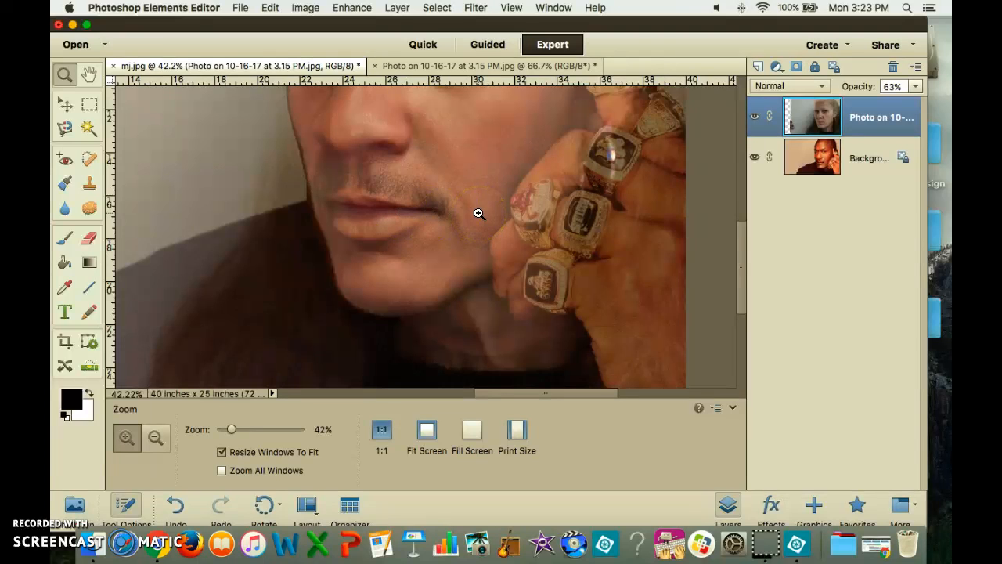
{"action": "key", "text": "super+minus"}
{"action": "key", "text": "super+minus"}
{"action": "key", "text": "super+minus"}
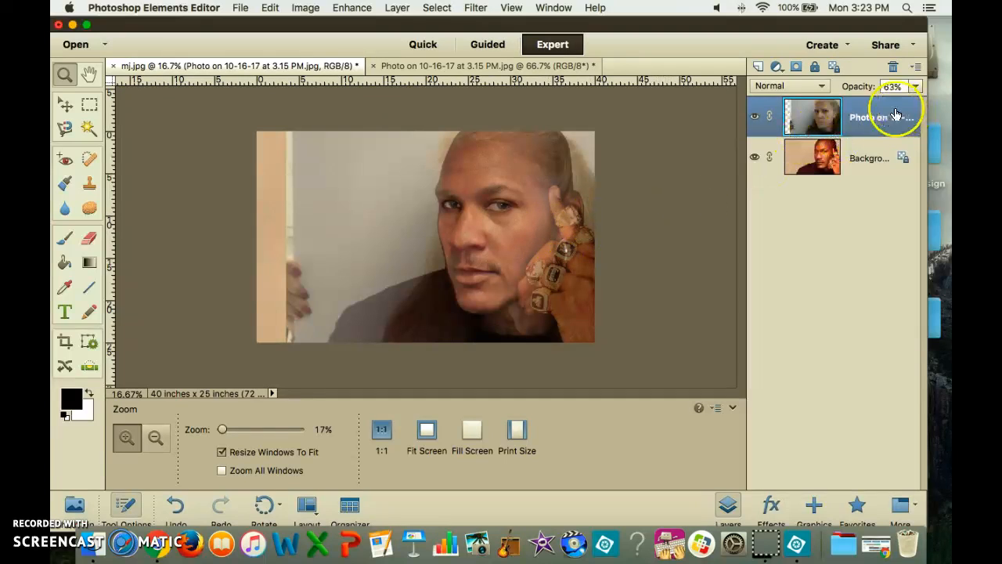
Raise the portrait layer's opacity to 100%.
{"action": "left_click", "coordinate": [914, 87]}
{"action": "left_click_drag", "start_coordinate": [896, 101], "coordinate": [948, 106]}
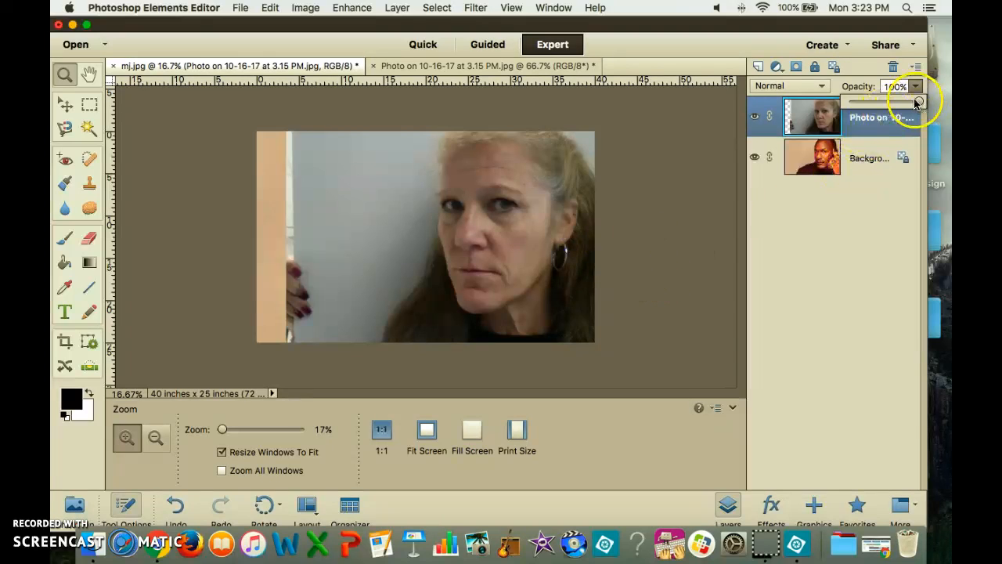
{"action": "left_click_drag", "start_coordinate": [869, 102], "coordinate": [925, 111]}
Set the Crop tool to a custom size 8 in wide and 10 in high.
{"action": "left_click", "coordinate": [69, 345]}
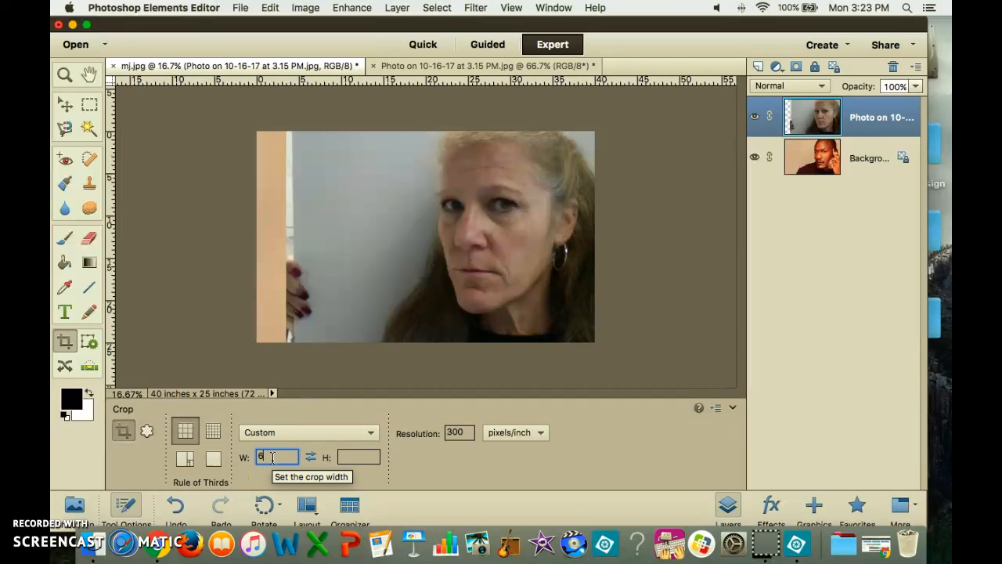
{"action": "left_click", "coordinate": [288, 457]}
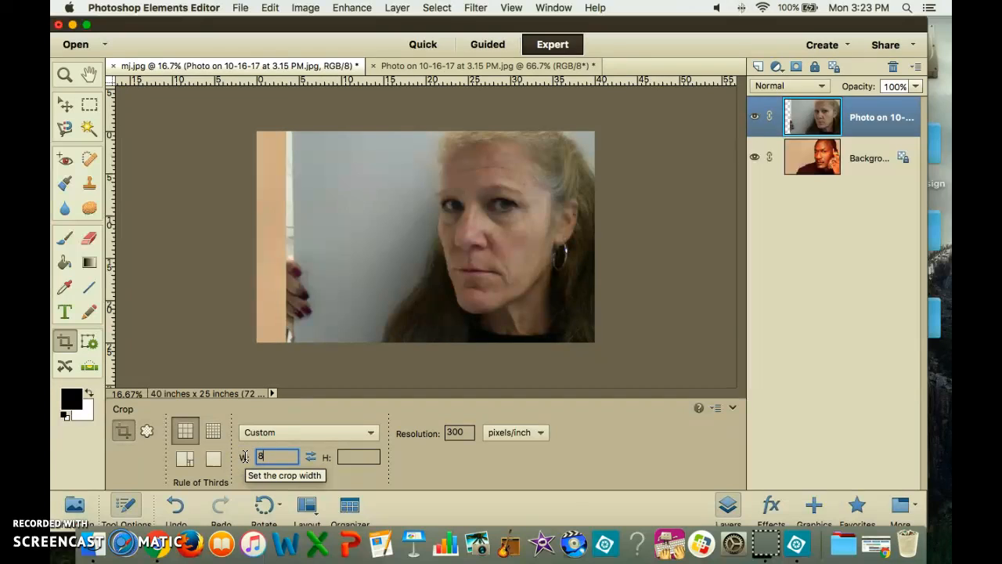
{"action": "left_click", "coordinate": [355, 457]}
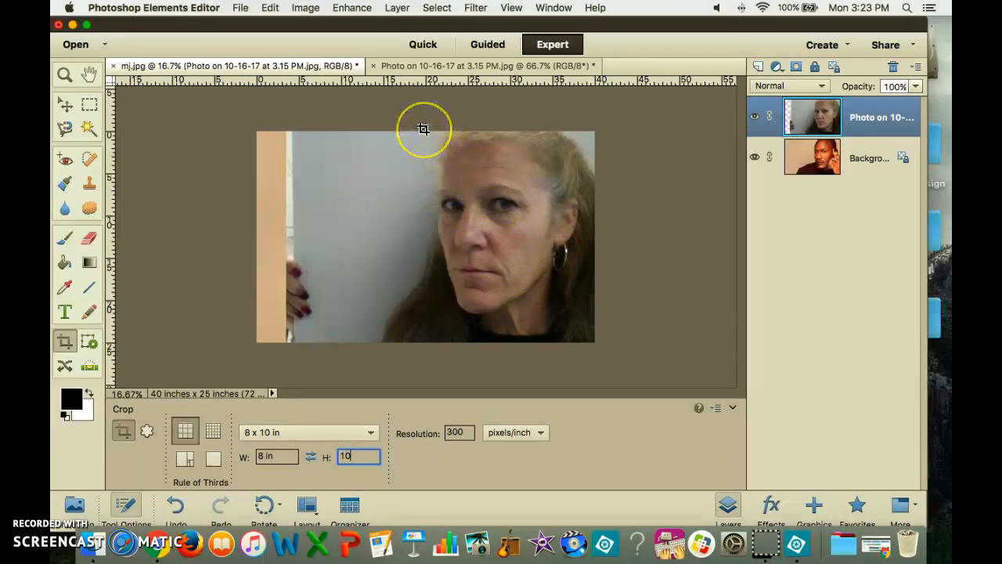
Try cropping the image to an 8 x 10 in frame around the woman's face, and undo the crop.
{"action": "left_click_drag", "start_coordinate": [452, 178], "coordinate": [415, 131]}
{"action": "left_click_drag", "start_coordinate": [511, 215], "coordinate": [600, 376]}
{"action": "left_click", "coordinate": [543, 264]}
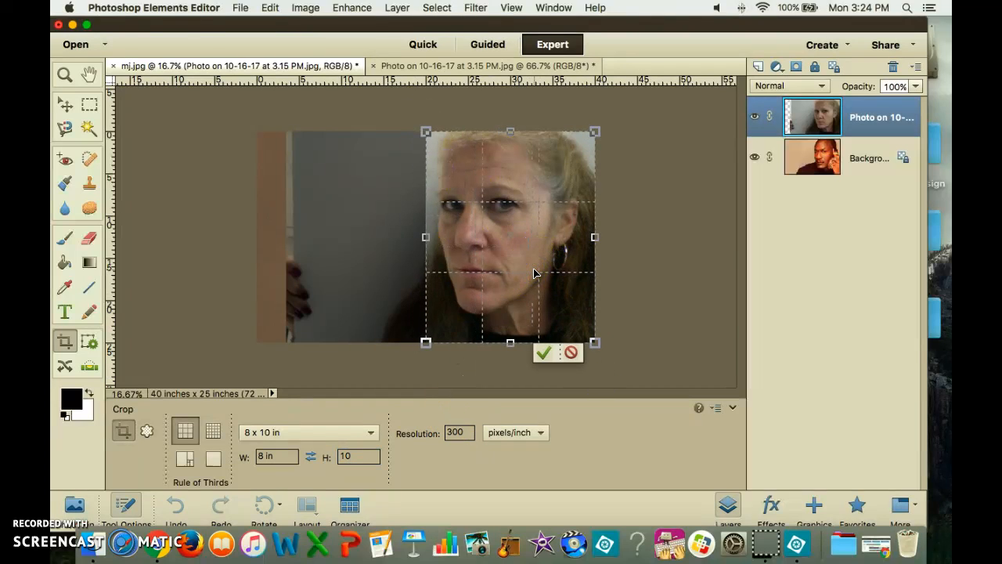
{"action": "left_click", "coordinate": [543, 353]}
{"action": "left_click", "coordinate": [696, 318]}
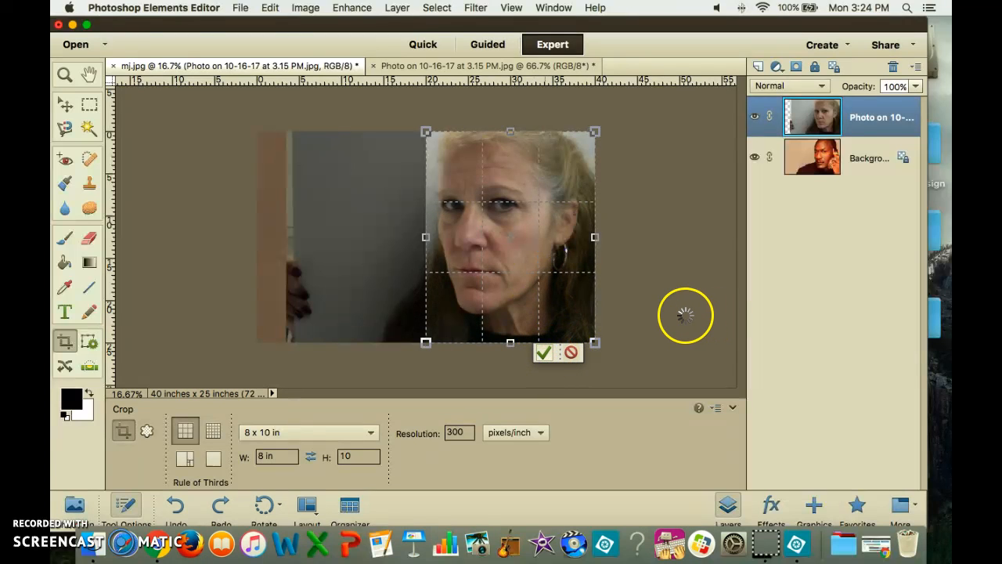
{"action": "left_click_drag", "start_coordinate": [811, 113], "coordinate": [852, 152]}
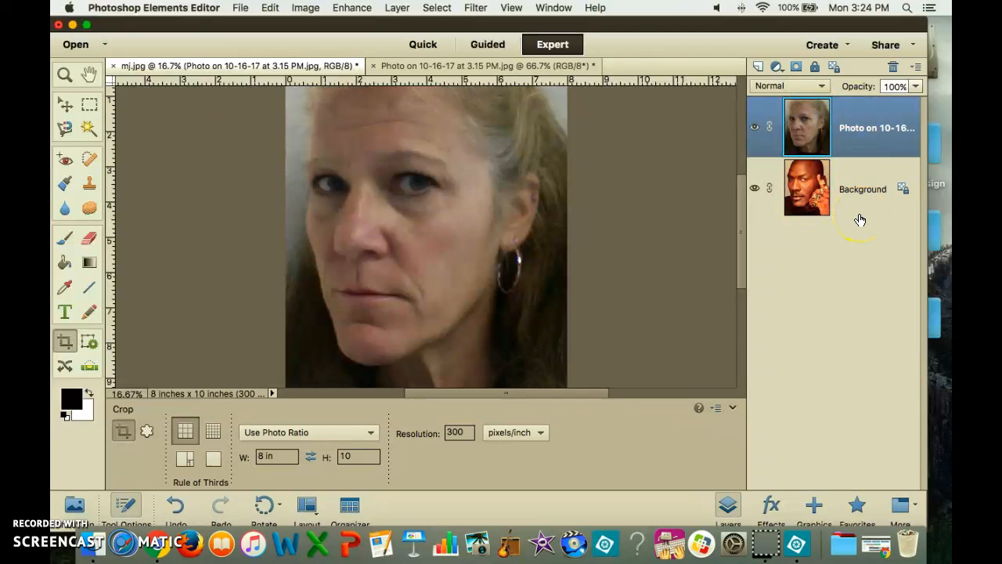
{"action": "key", "text": "super+minus"}
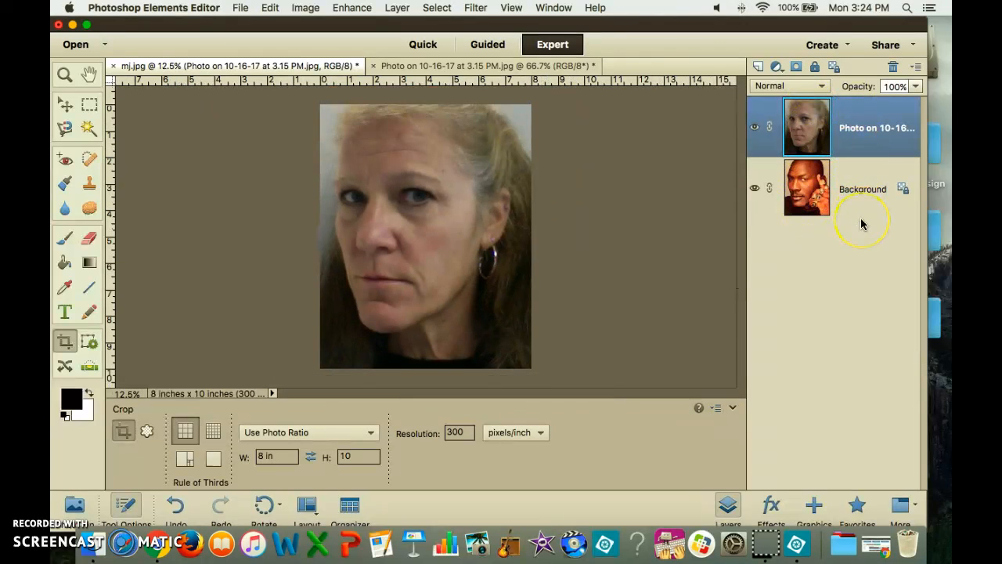
{"action": "key", "text": "super+z"}
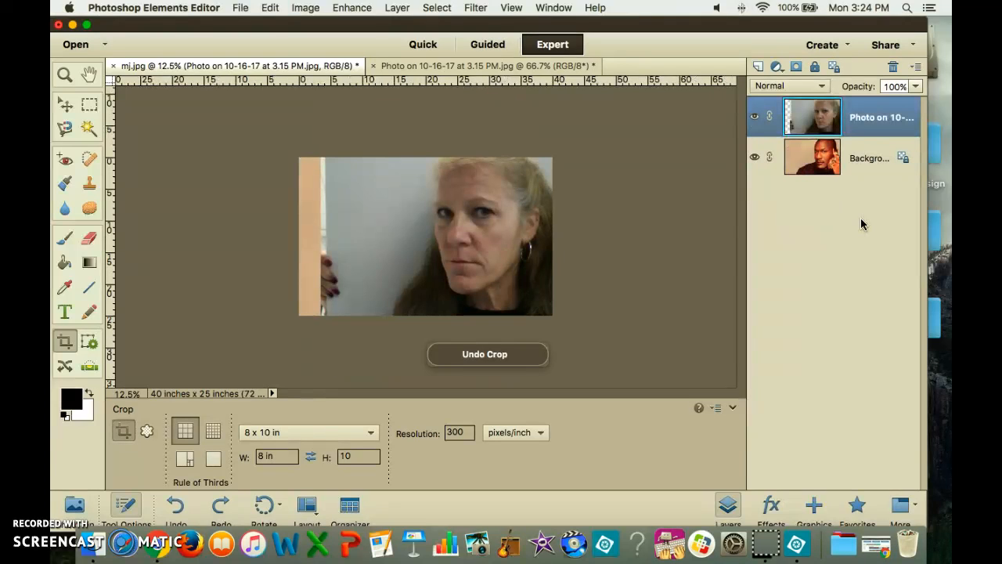